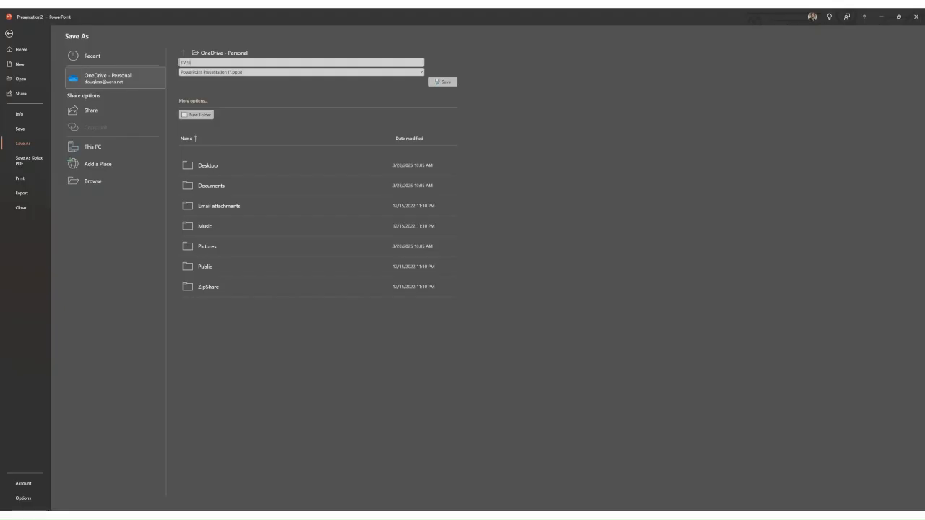
- Save the presentation's slides under the name TV Slides and open the TV Slides folder
{"action": "type", "text": "lides"}
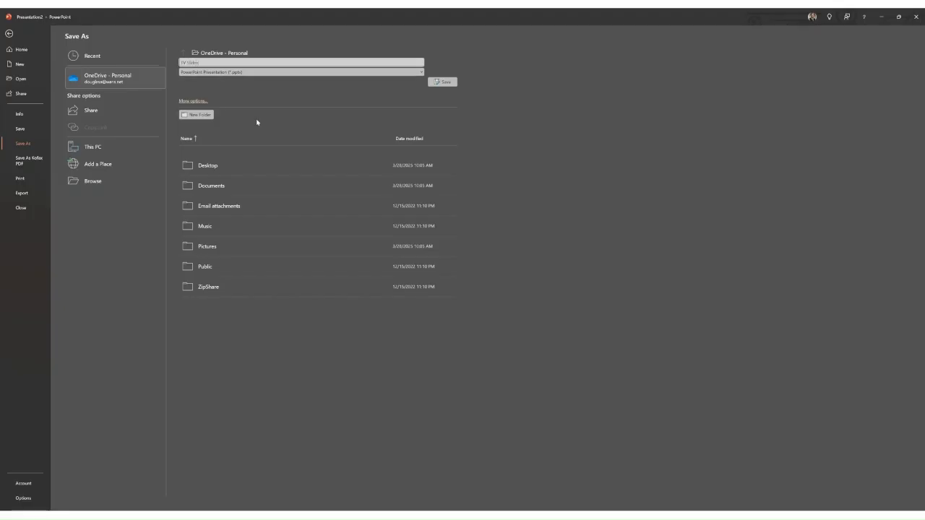
{"action": "left_click", "coordinate": [102, 185]}
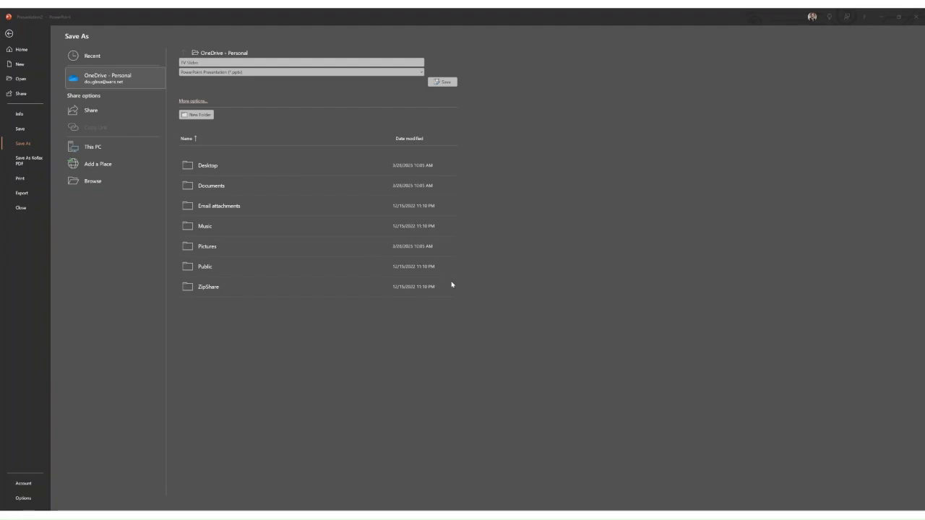
{"action": "left_click", "coordinate": [430, 284]}
{"action": "left_click", "coordinate": [474, 284]}
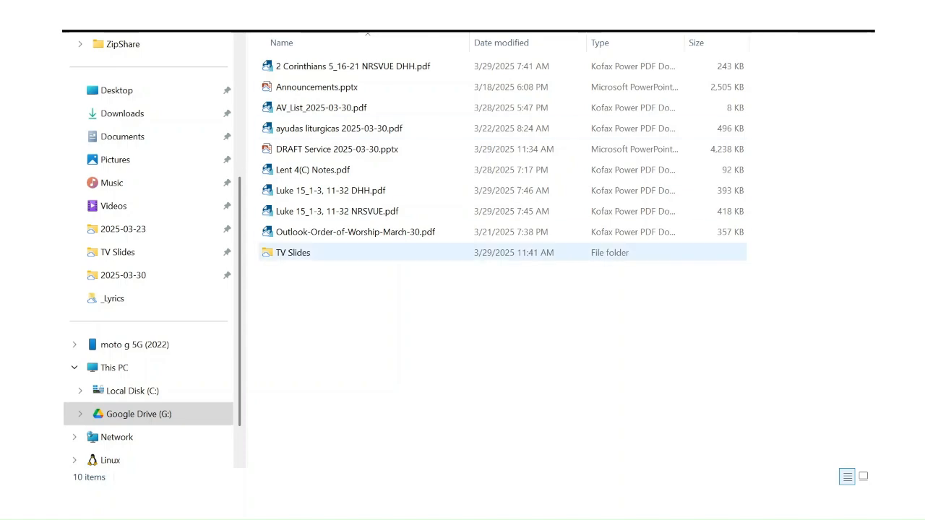
{"action": "double_click", "coordinate": [264, 252]}
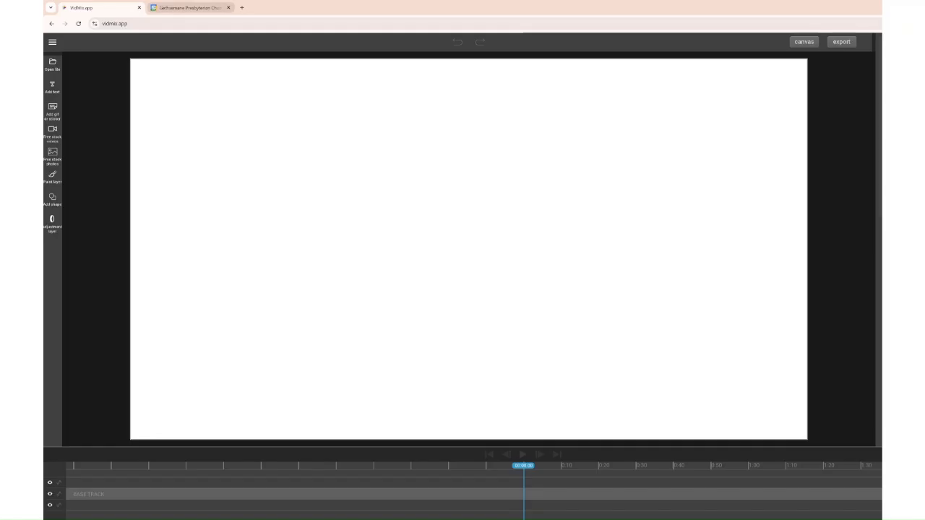
- Check the upcoming church events in Google Calendar, then return to VidMix and load the saved project from its file
{"action": "left_click", "coordinate": [177, 8]}
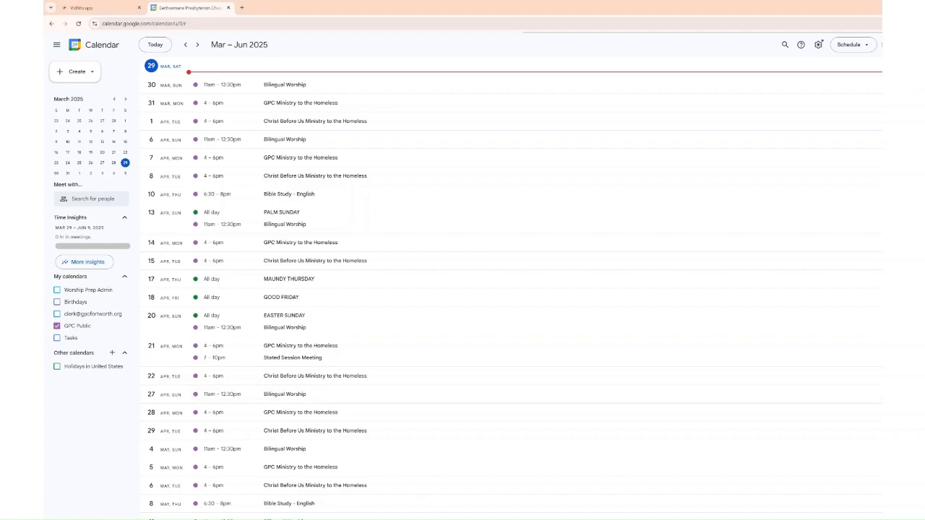
{"action": "left_click", "coordinate": [81, 7]}
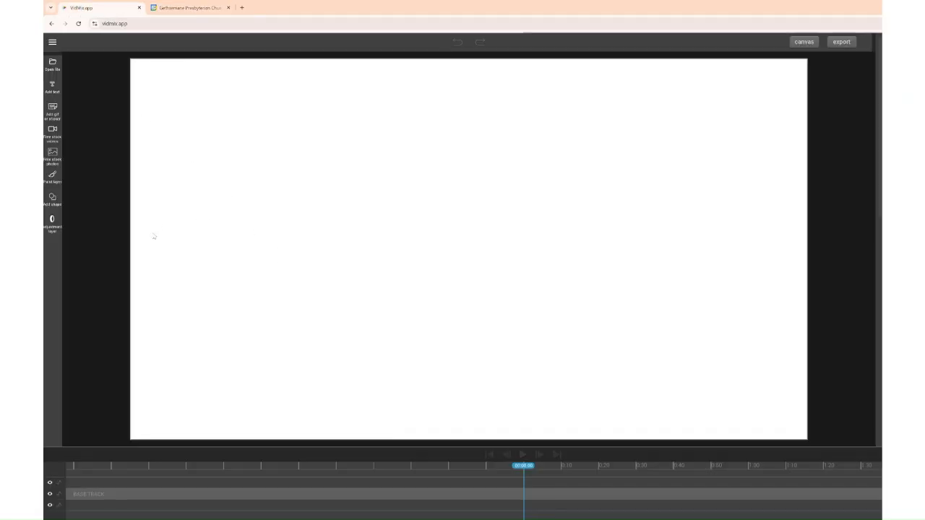
{"action": "left_click", "coordinate": [53, 44]}
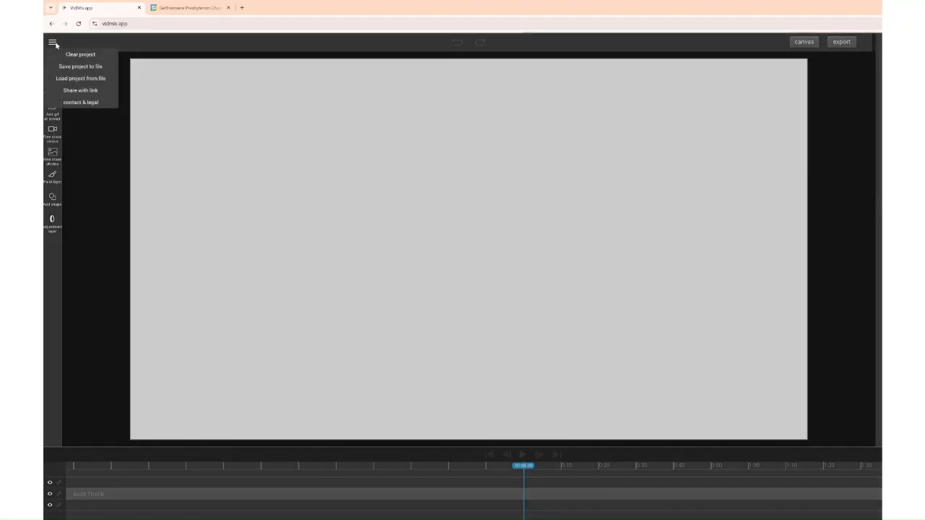
{"action": "left_click", "coordinate": [74, 80]}
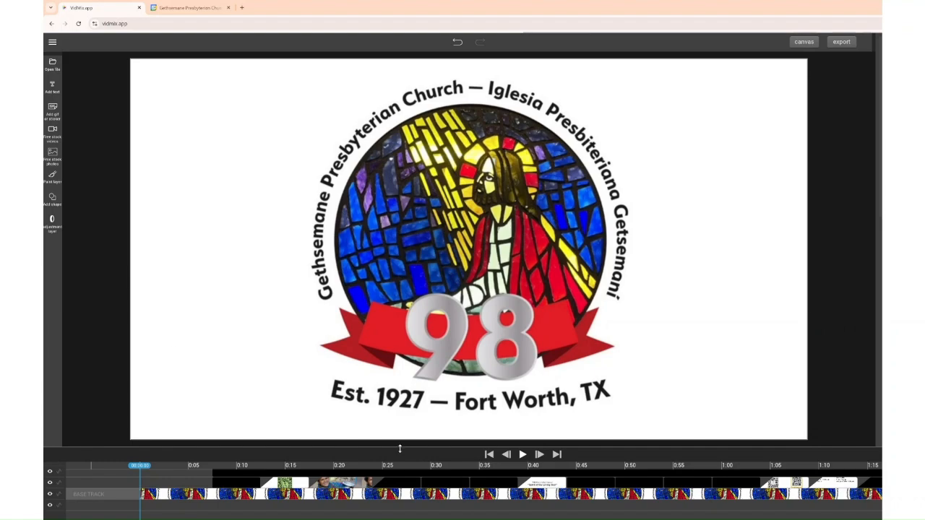
- Enlarge the timeline area, select the church logo clip and preview the opening of the video to just past 0:10
{"action": "left_click_drag", "start_coordinate": [400, 449], "coordinate": [412, 412]}
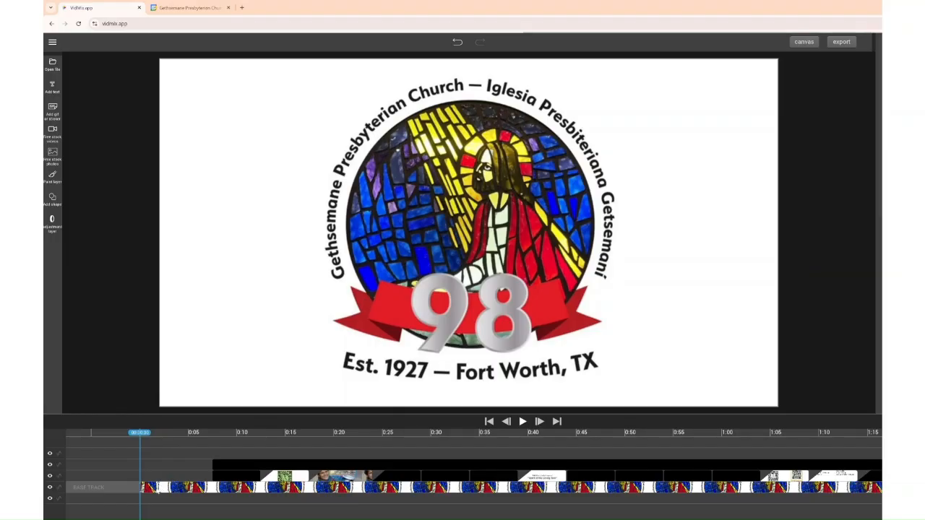
{"action": "left_click", "coordinate": [157, 491]}
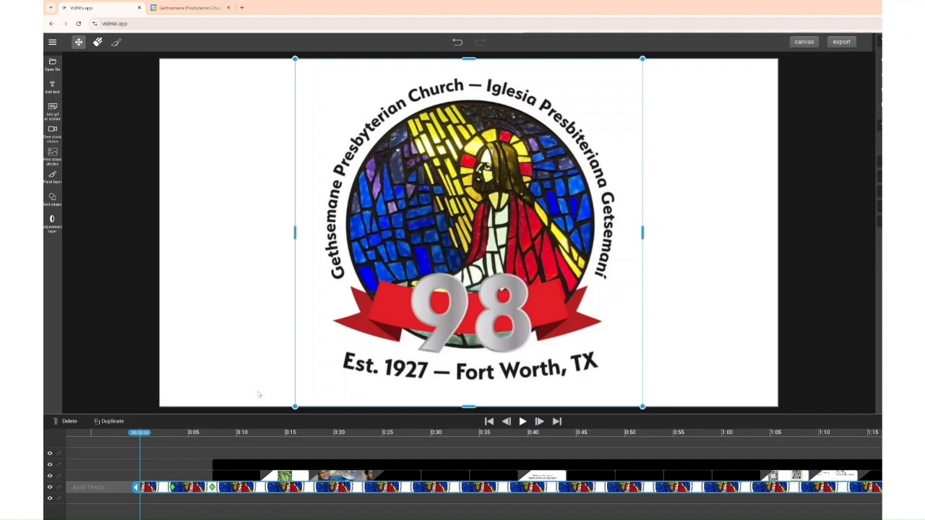
{"action": "left_click", "coordinate": [521, 422]}
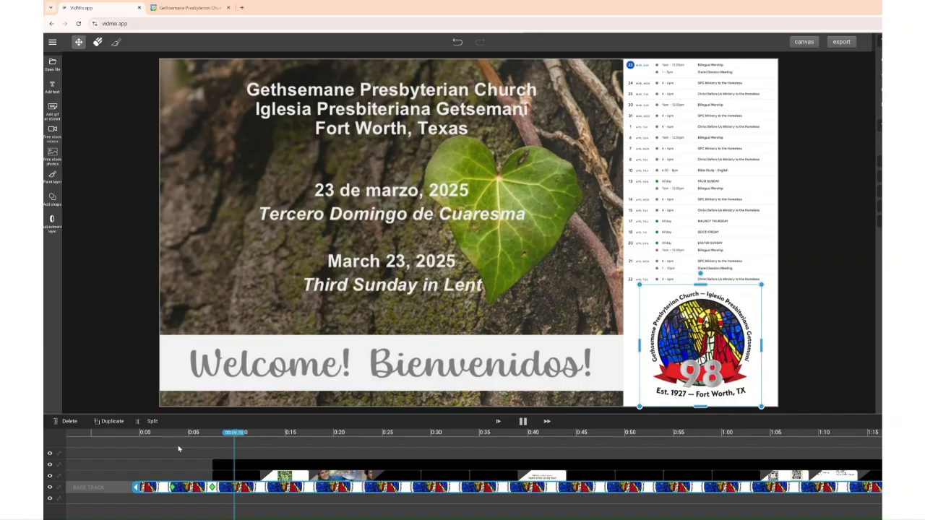
{"action": "left_click", "coordinate": [522, 422]}
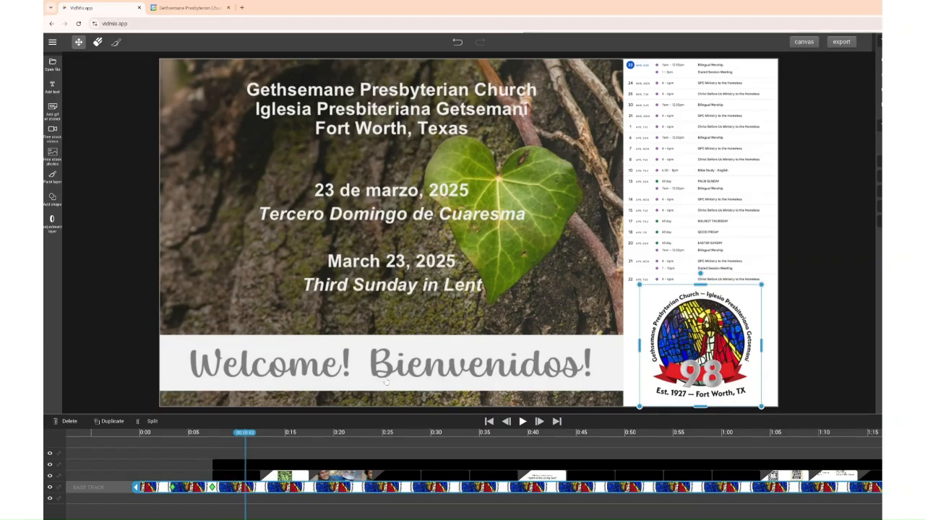
- Replace the old calendar image with a newly opened one and extend its clip from about 0:07 to beyond 1:15 on the timeline
{"action": "left_click", "coordinate": [292, 468]}
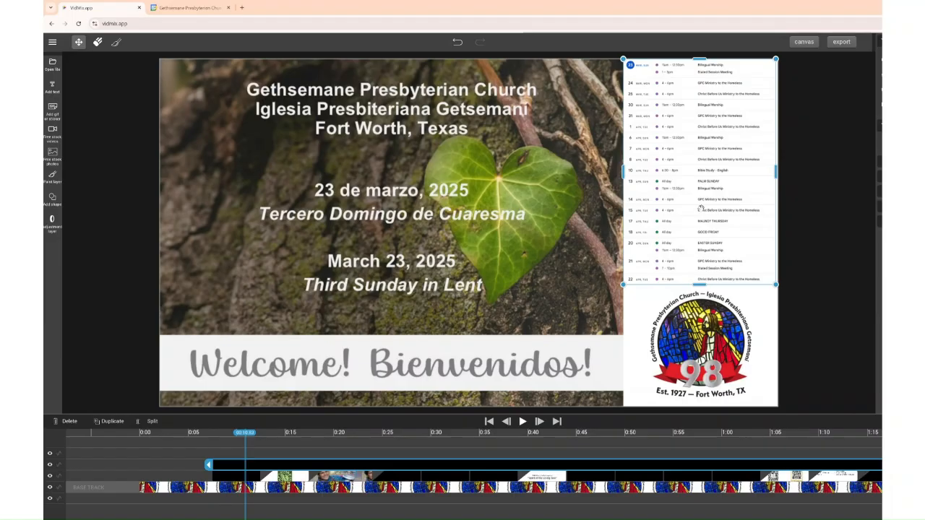
{"action": "left_click", "coordinate": [69, 422]}
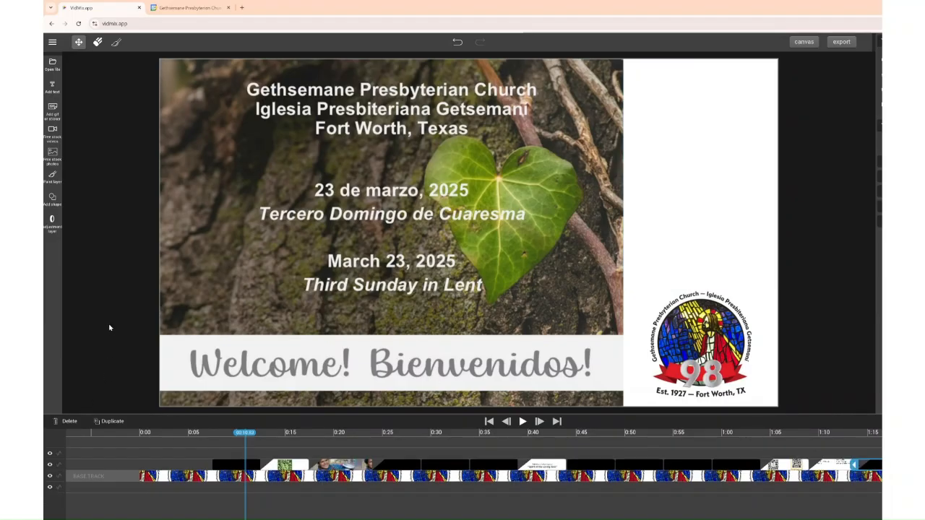
{"action": "left_click", "coordinate": [55, 68]}
{"action": "key", "text": "ctrl+v"}
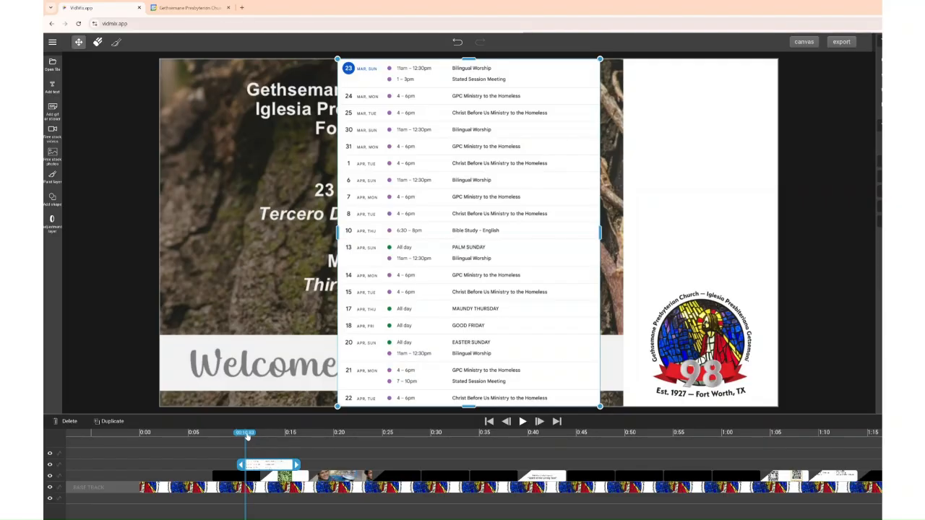
{"action": "left_click_drag", "start_coordinate": [246, 433], "coordinate": [265, 435]}
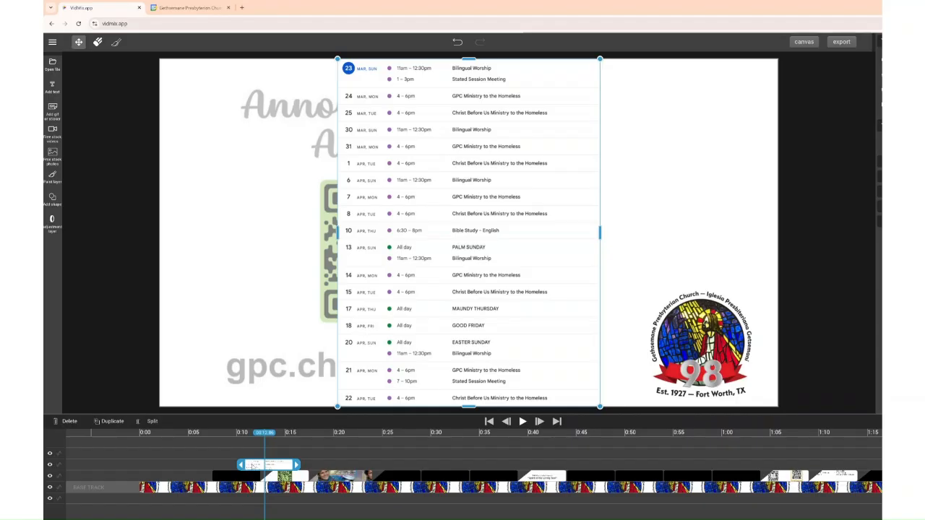
{"action": "left_click_drag", "start_coordinate": [268, 464], "coordinate": [884, 465]}
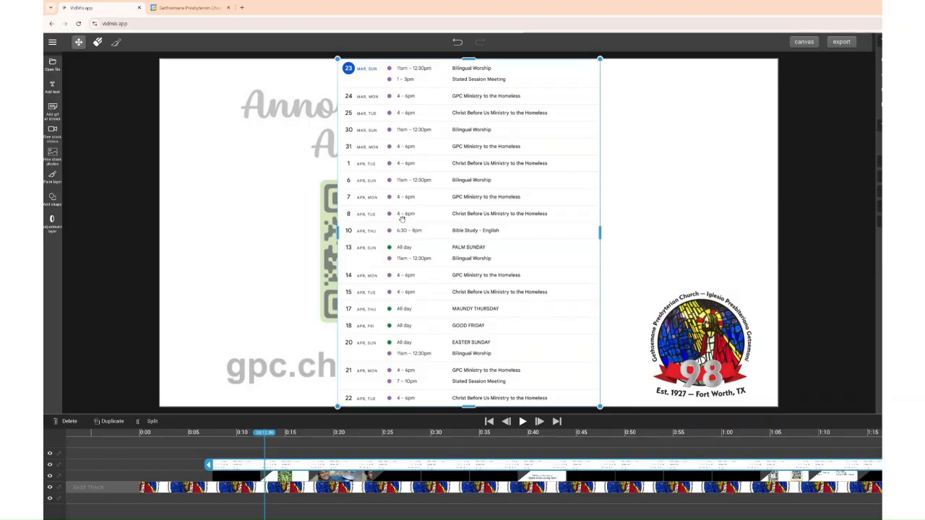
- Shrink the calendar image and fit it into the canvas's upper-right area above the logo, with its right edge trimmed to the canvas border
{"action": "left_click_drag", "start_coordinate": [423, 219], "coordinate": [688, 214]}
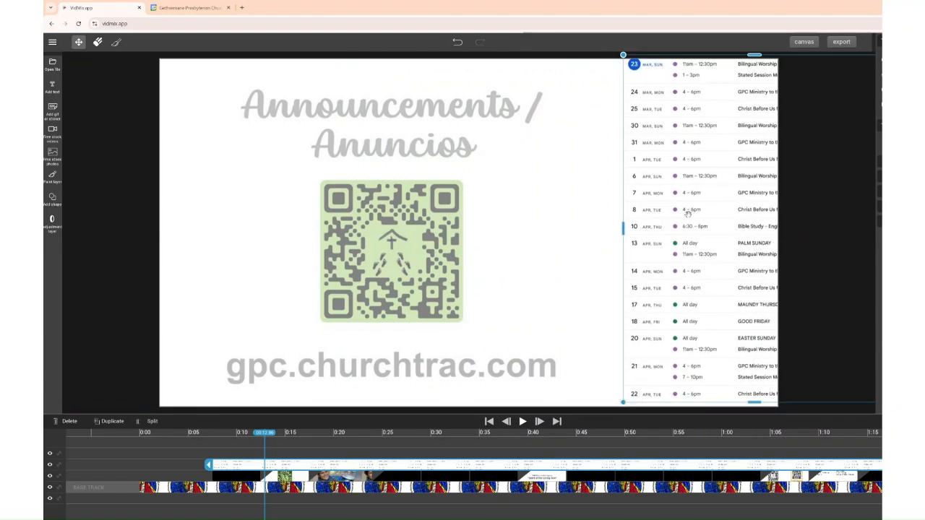
{"action": "left_click_drag", "start_coordinate": [687, 212], "coordinate": [687, 215]}
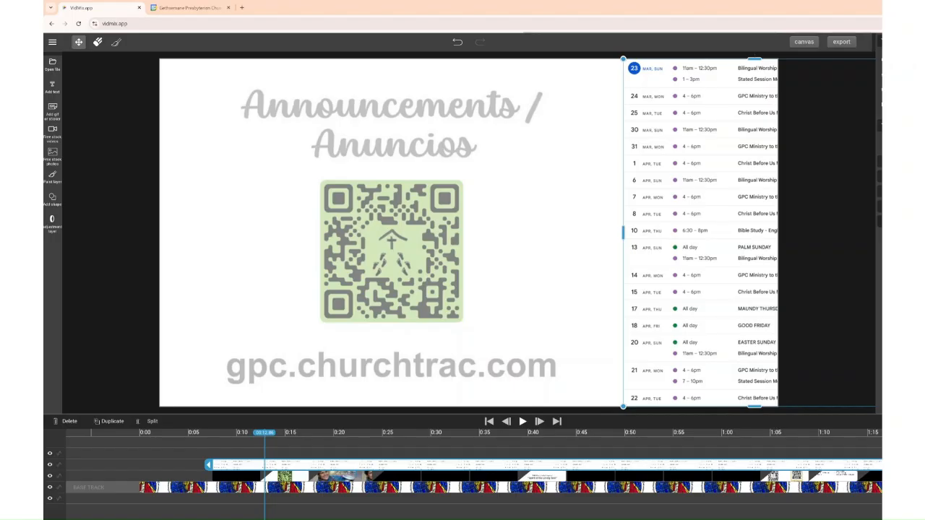
{"action": "scroll", "coordinate": [501, 475], "scroll_direction": "right", "scroll_amount": 1}
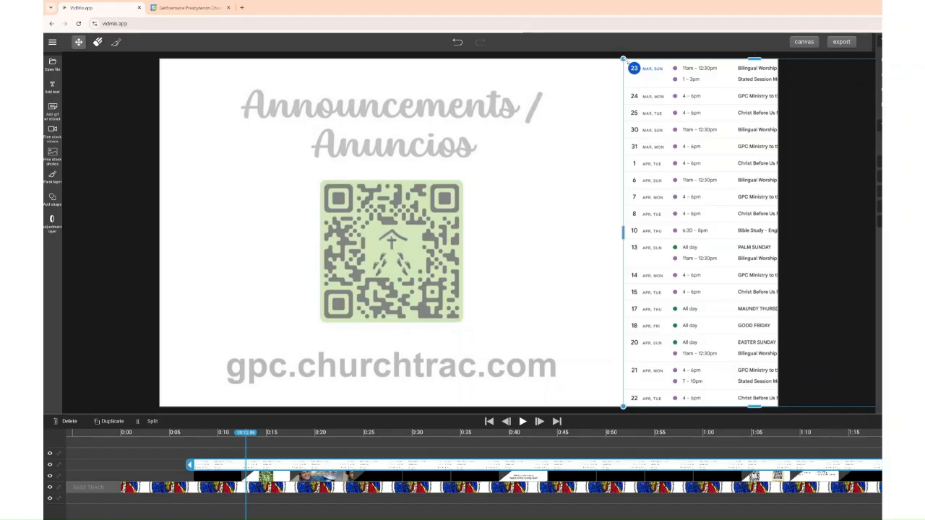
{"action": "left_click_drag", "start_coordinate": [626, 61], "coordinate": [651, 95]}
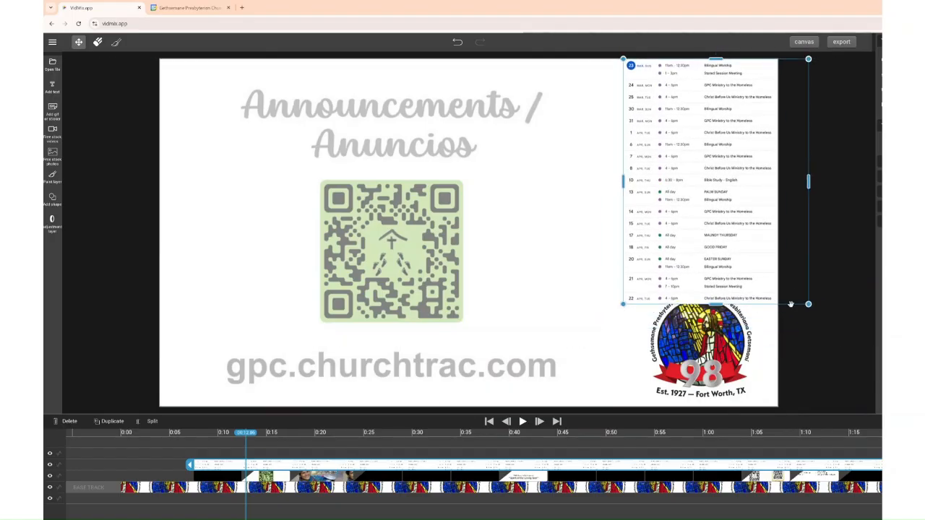
{"action": "left_click_drag", "start_coordinate": [808, 304], "coordinate": [791, 292]}
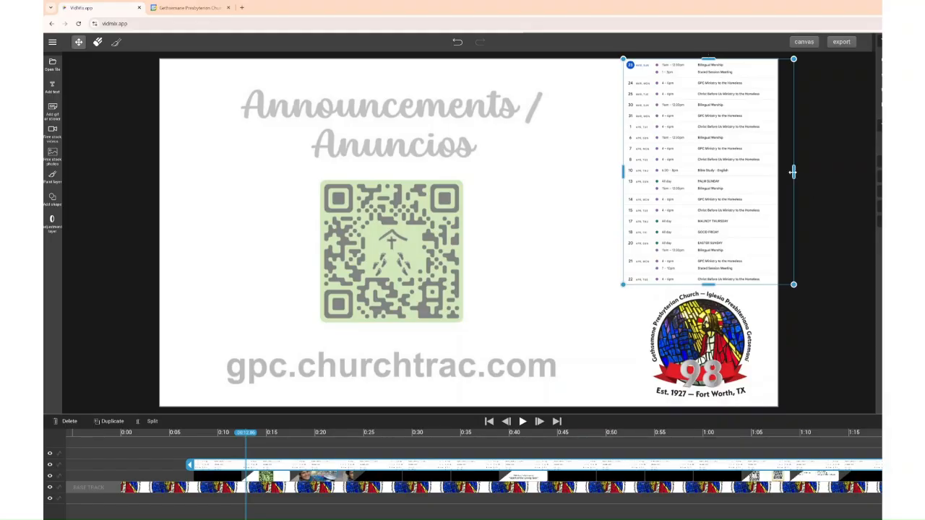
{"action": "left_click_drag", "start_coordinate": [793, 171], "coordinate": [780, 172]}
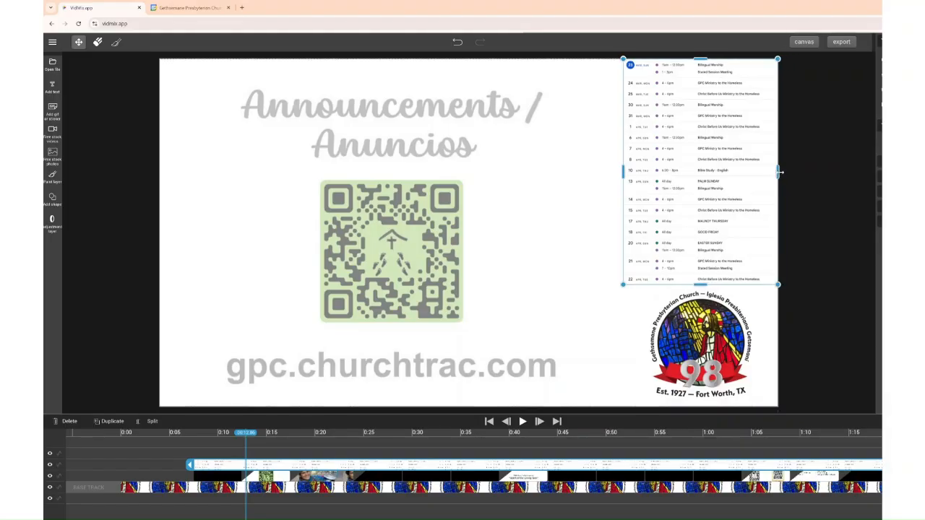
{"action": "left_click", "coordinate": [819, 211]}
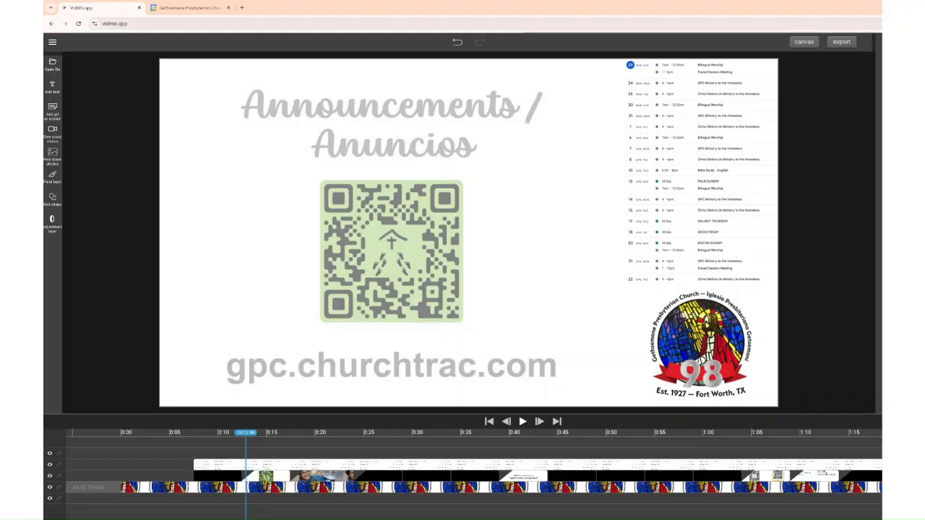
- Inspect the calendar, logo and announcement layers in turn and preview the announcements slide at about 0:14
{"action": "left_click", "coordinate": [318, 465]}
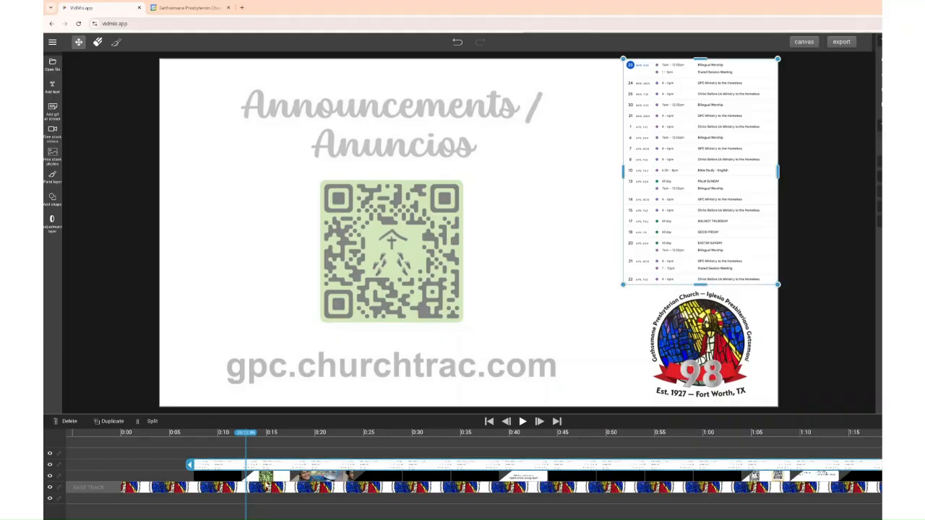
{"action": "left_click", "coordinate": [318, 488]}
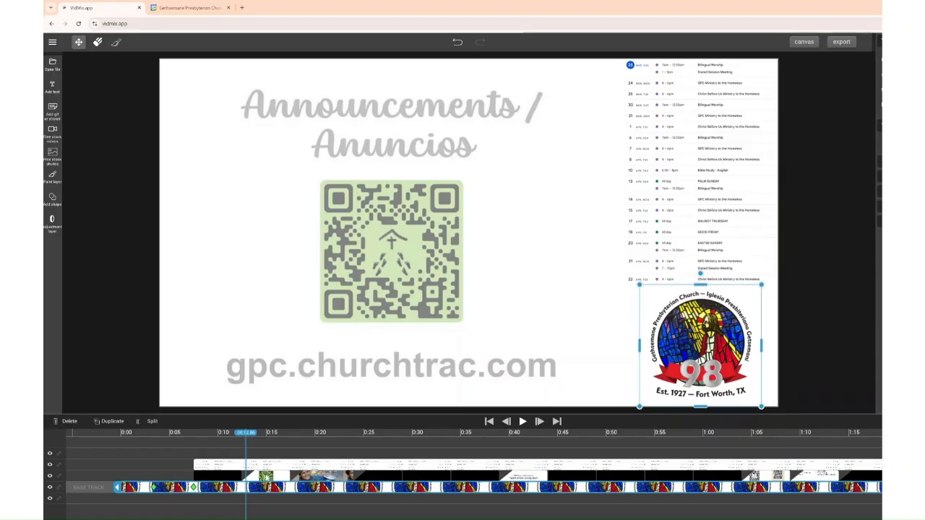
{"action": "left_click", "coordinate": [273, 476]}
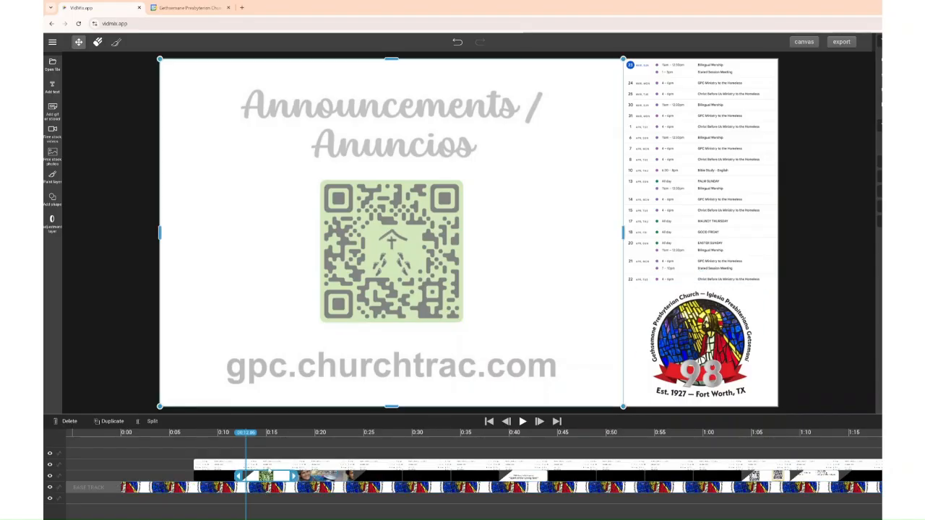
{"action": "left_click", "coordinate": [271, 465]}
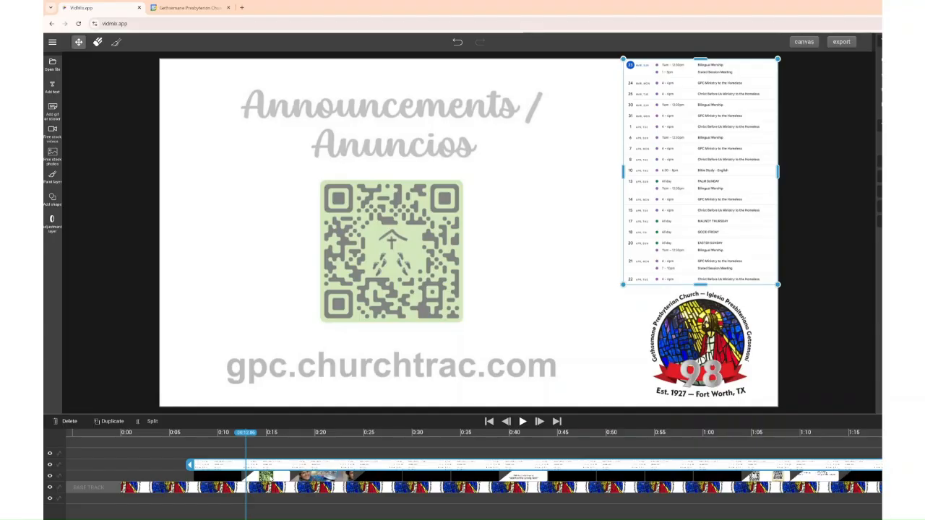
{"action": "left_click_drag", "start_coordinate": [246, 432], "coordinate": [261, 434]}
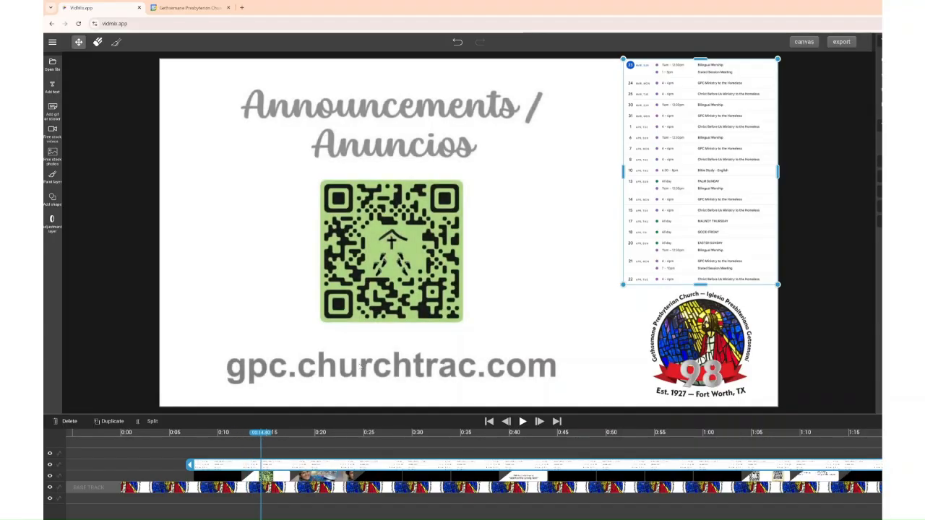
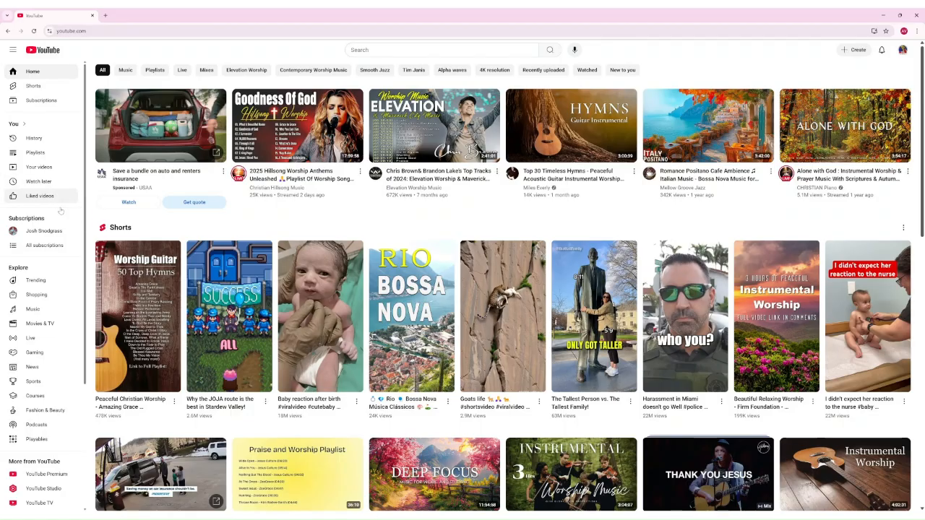
- Open the channel's playlists in YouTube Studio and start creating a new playlist
{"action": "left_click", "coordinate": [39, 167]}
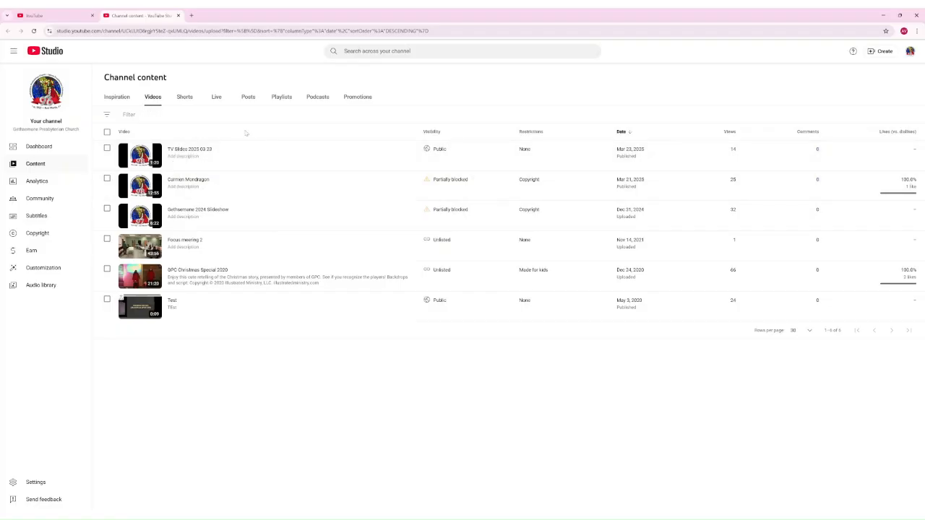
{"action": "left_click", "coordinate": [283, 98]}
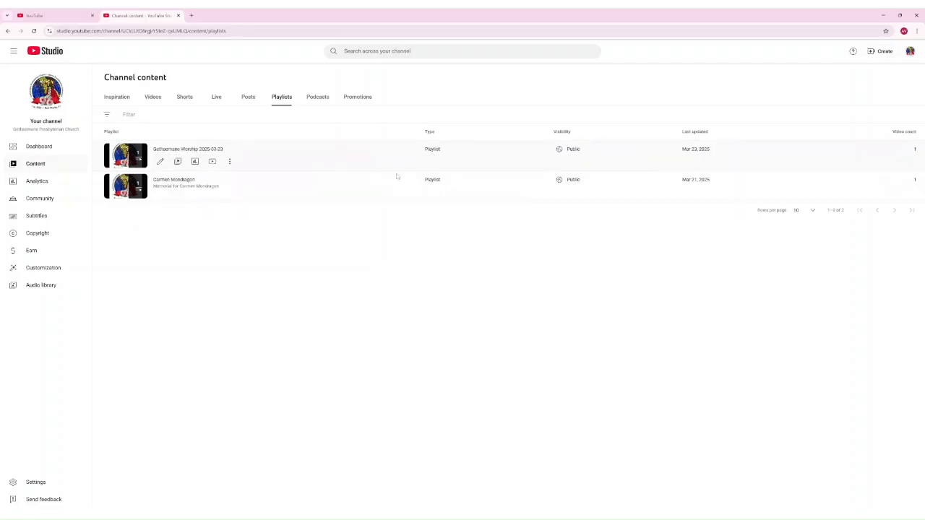
{"action": "left_click", "coordinate": [880, 52]}
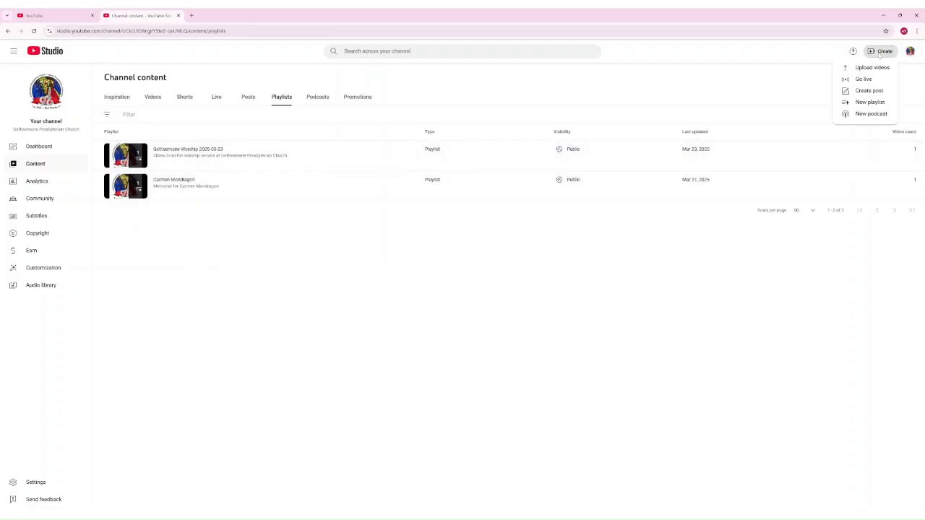
{"action": "left_click", "coordinate": [853, 106]}
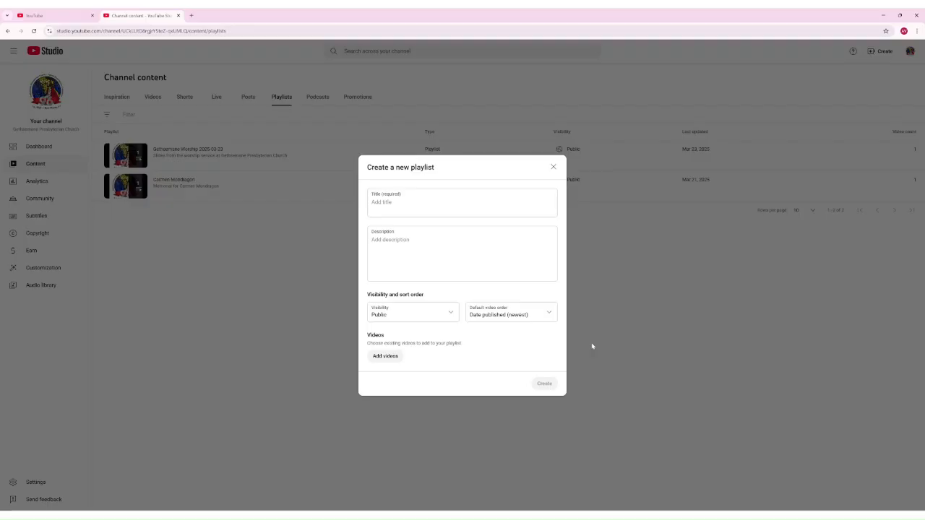
- Title the new playlist "Gethsemane Worship 2025-03-30"
{"action": "left_click", "coordinate": [402, 205]}
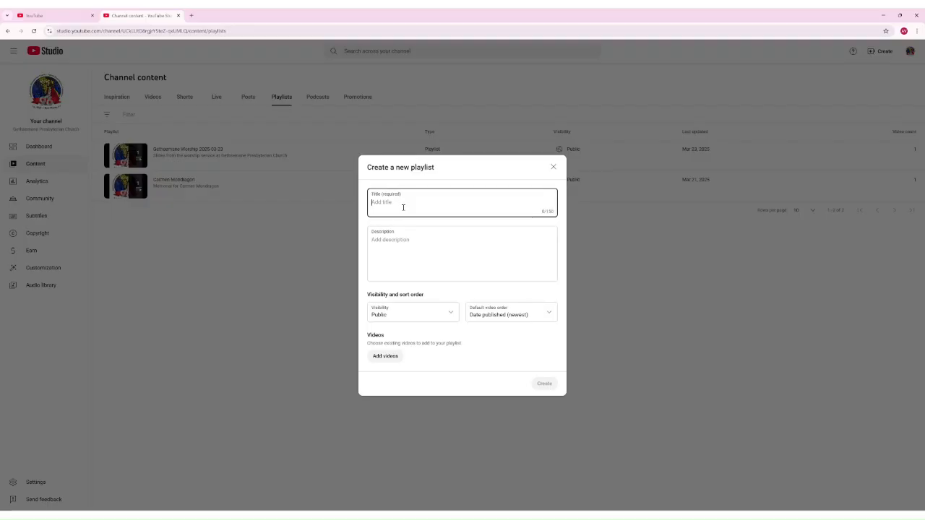
{"action": "type", "text": "Gethe"}
{"action": "type", "text": "emane Worsh"}
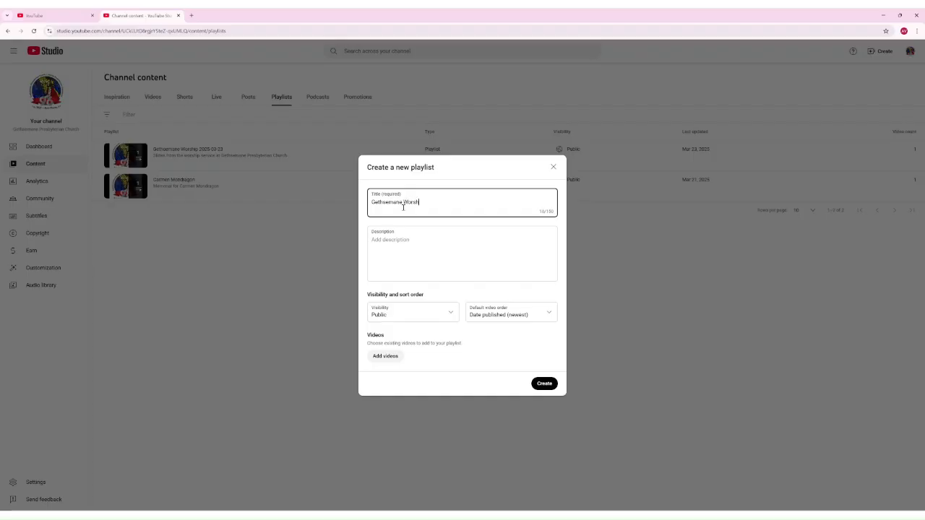
{"action": "type", "text": "ip 2025-03-30"}
- Describe the playlist as "Slides from the worship service at Gethsemane Presbyterian Church" and create it with Public visibility
{"action": "key", "text": "Tab"}
{"action": "type", "text": "Slide"}
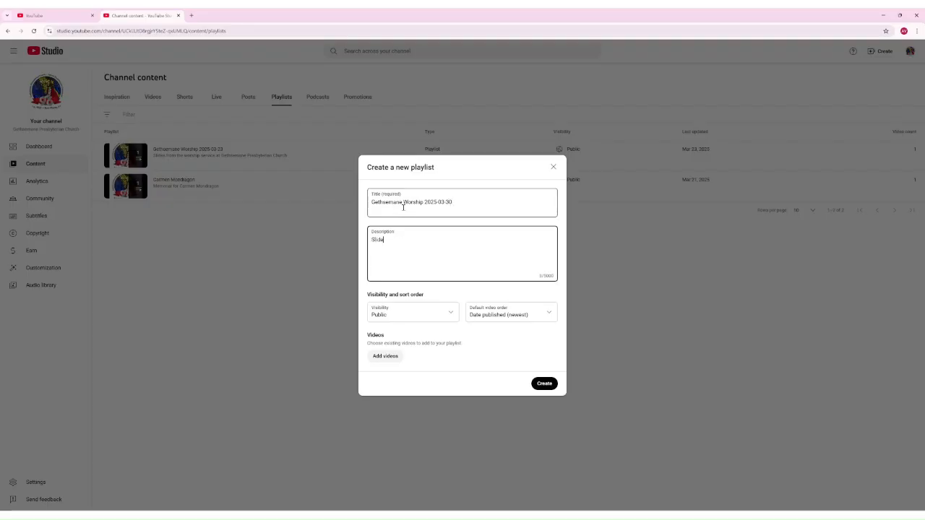
{"action": "type", "text": "s from the wors"}
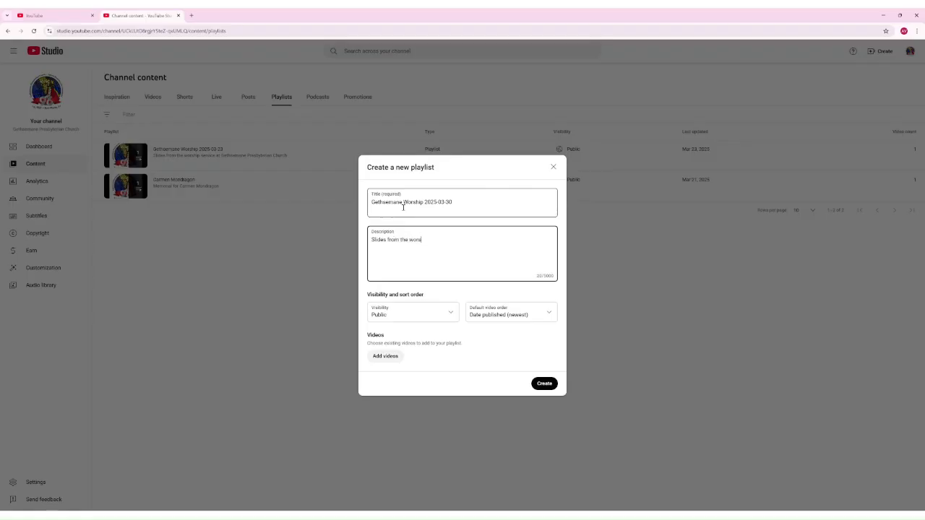
{"action": "type", "text": "hip service at Gethse"}
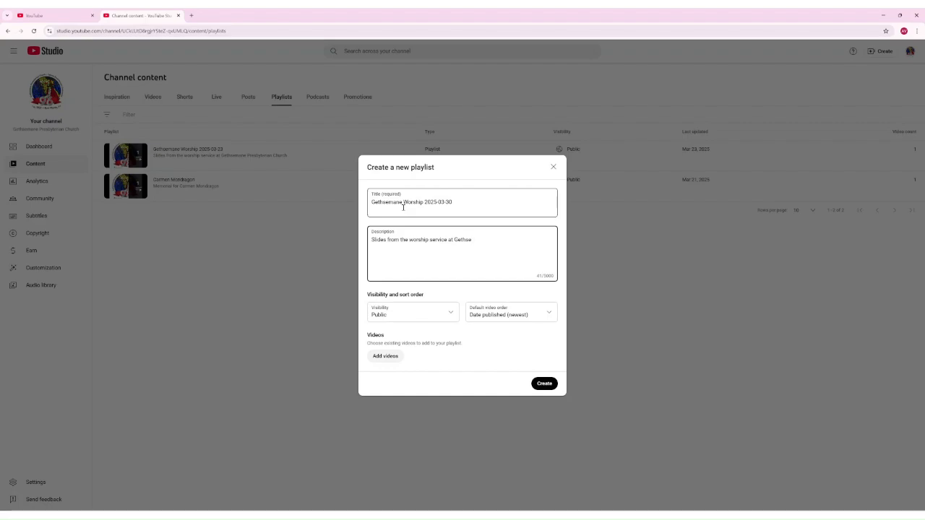
{"action": "type", "text": "mane Presbyterian Church"}
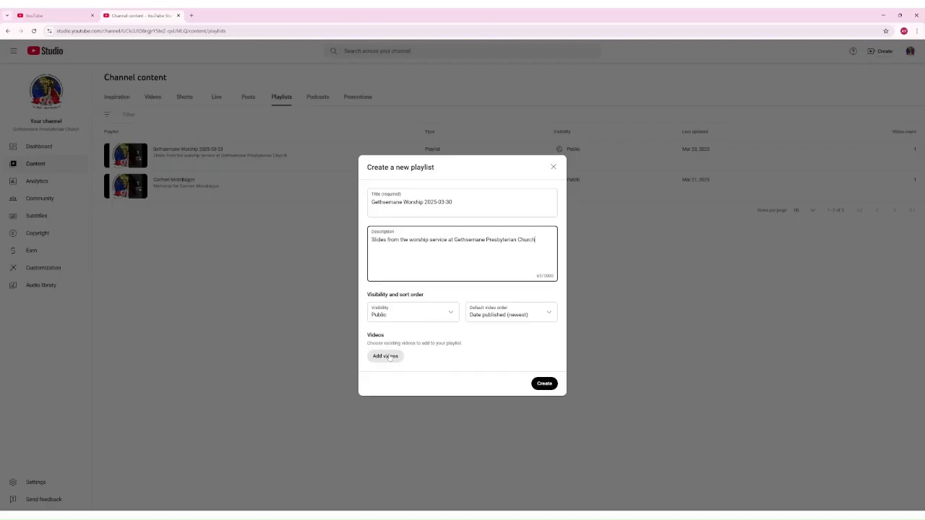
{"action": "left_click", "coordinate": [544, 383]}
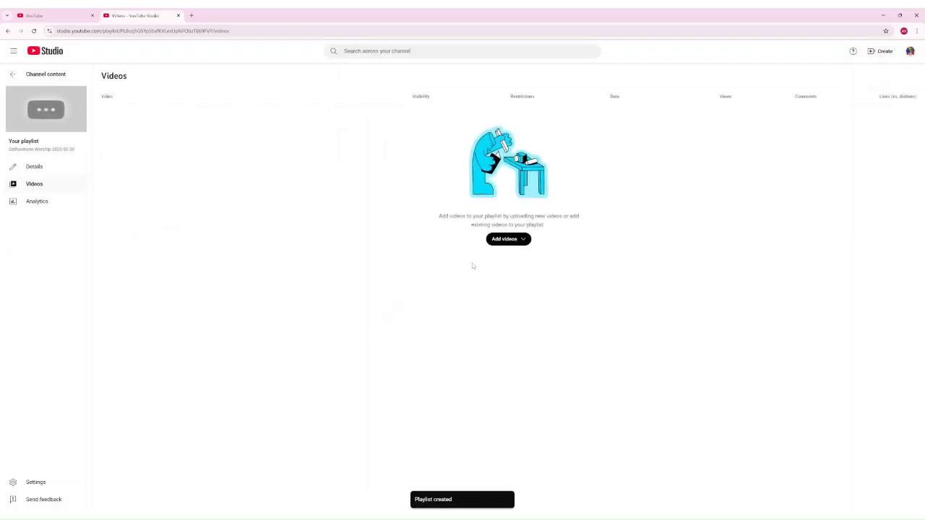
- Upload the new video file TV Slides.mp4 to the empty playlist
{"action": "left_click", "coordinate": [503, 241]}
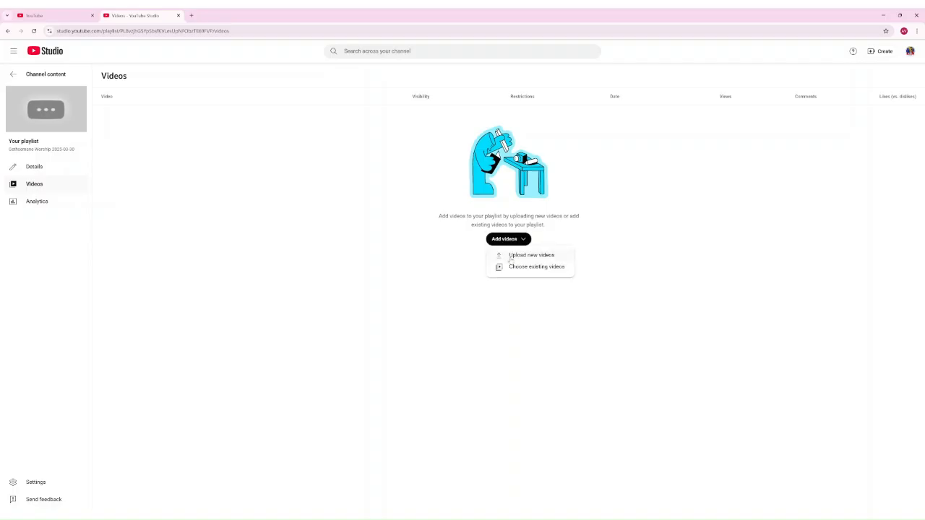
{"action": "left_click", "coordinate": [511, 256]}
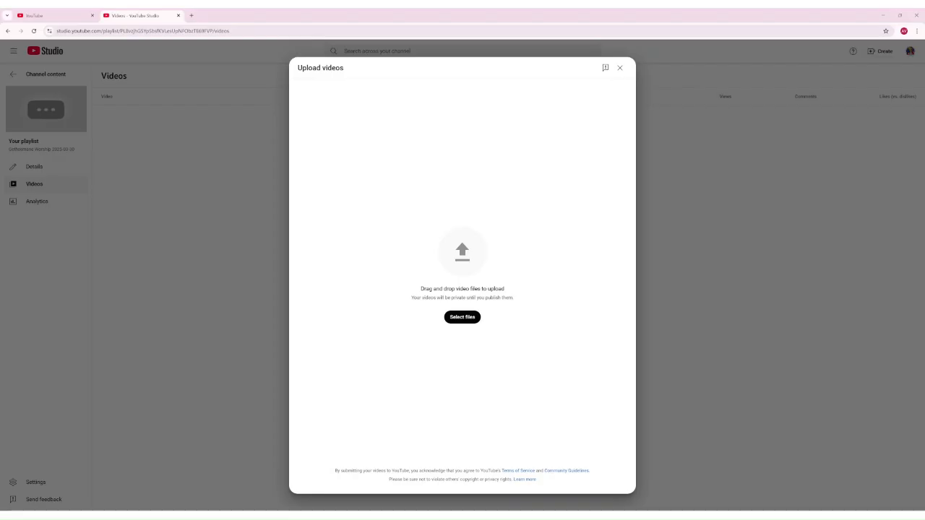
{"action": "left_click", "coordinate": [440, 298]}
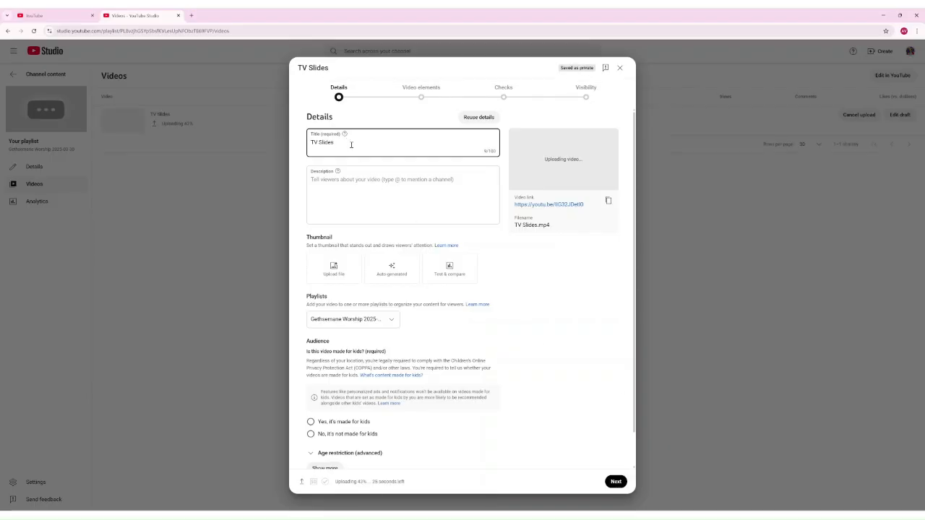
- Extend the uploaded video's title to "TV Slides 2025 03 30"
{"action": "type", "text": "2025-03"}
{"action": "key", "text": "BackSpace"}
{"action": "key", "text": "BackSpace"}
{"action": "key", "text": "BackSpace"}
{"action": "type", "text": "03 30"}
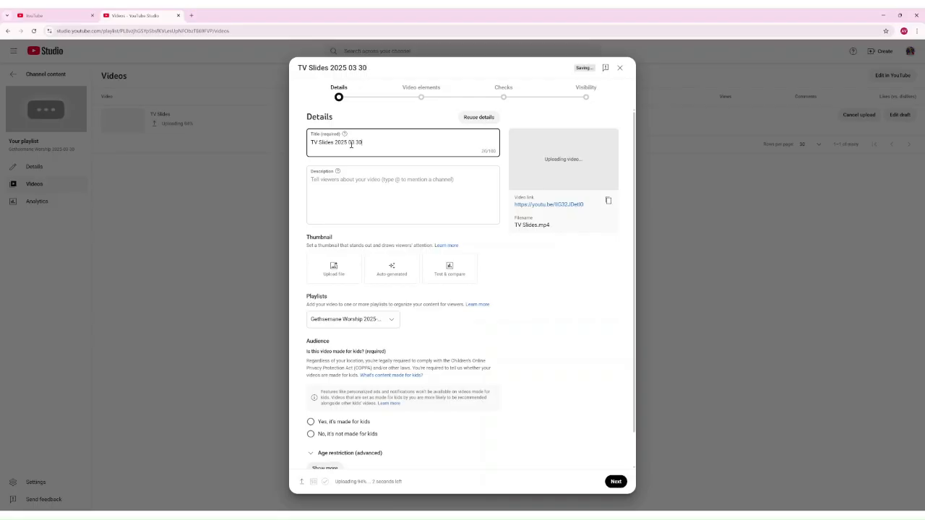
- Describe the video as "Worship Service slides" and upload the church logo image as its thumbnail
{"action": "left_click", "coordinate": [344, 195]}
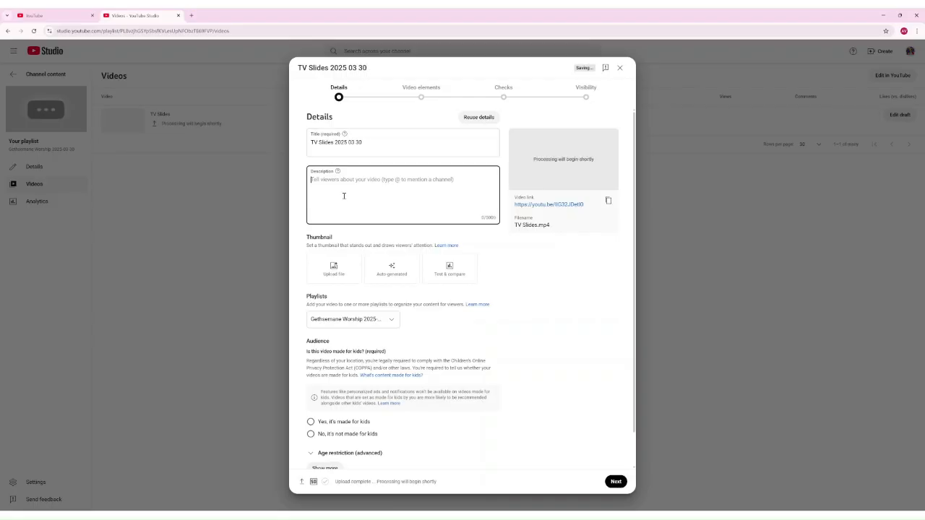
{"action": "type", "text": "W"}
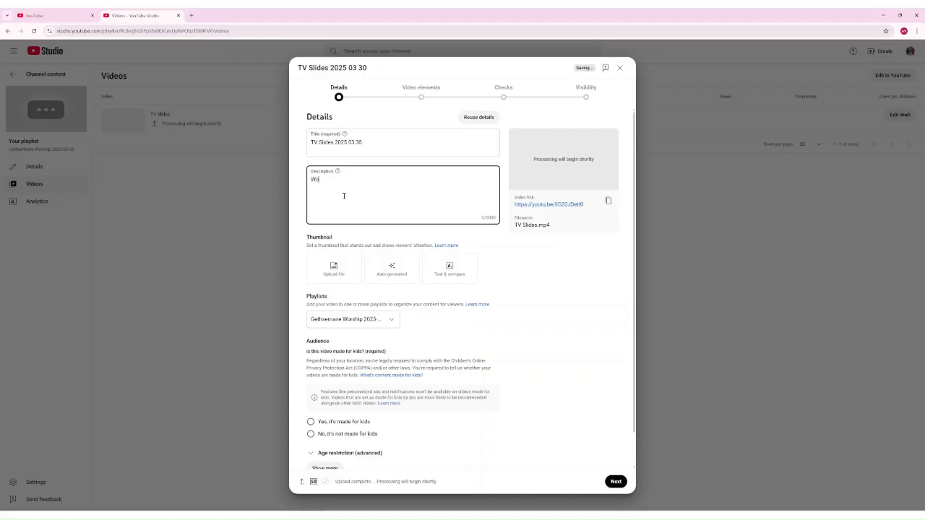
{"action": "type", "text": "orship Service slides"}
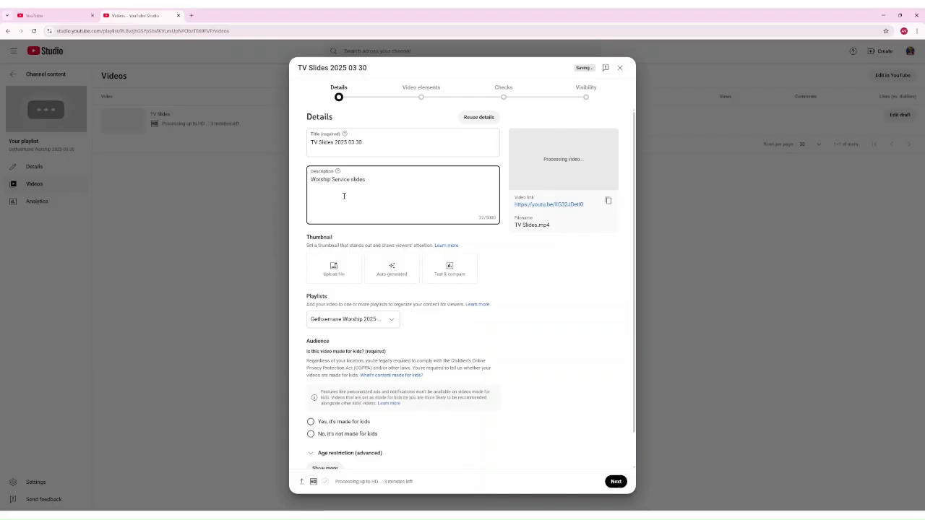
{"action": "left_click", "coordinate": [333, 269]}
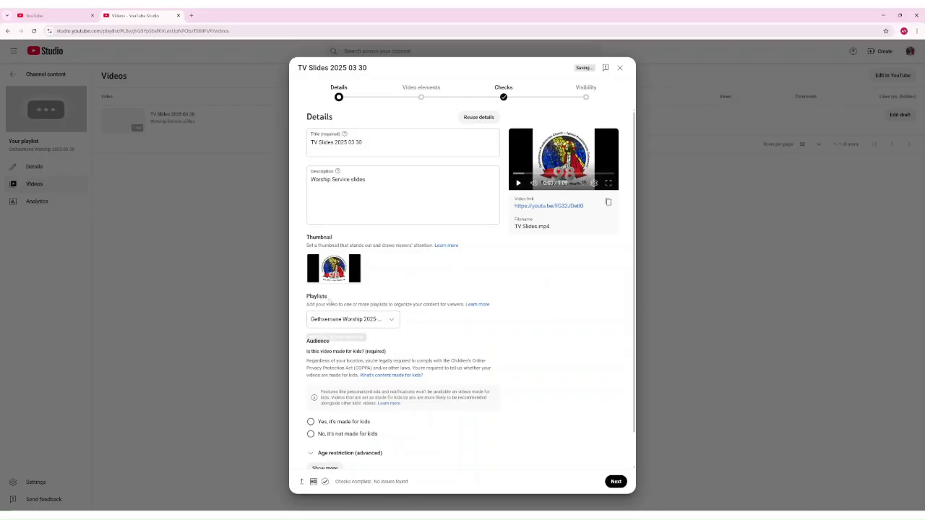
- Check the video's playlist assignment and set its audience to not made for kids
{"action": "left_click", "coordinate": [392, 322]}
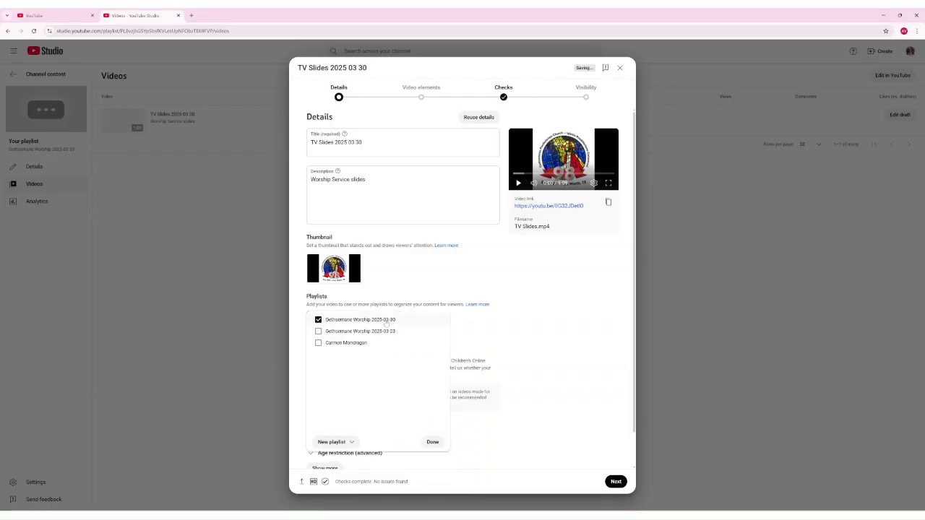
{"action": "left_click", "coordinate": [472, 319]}
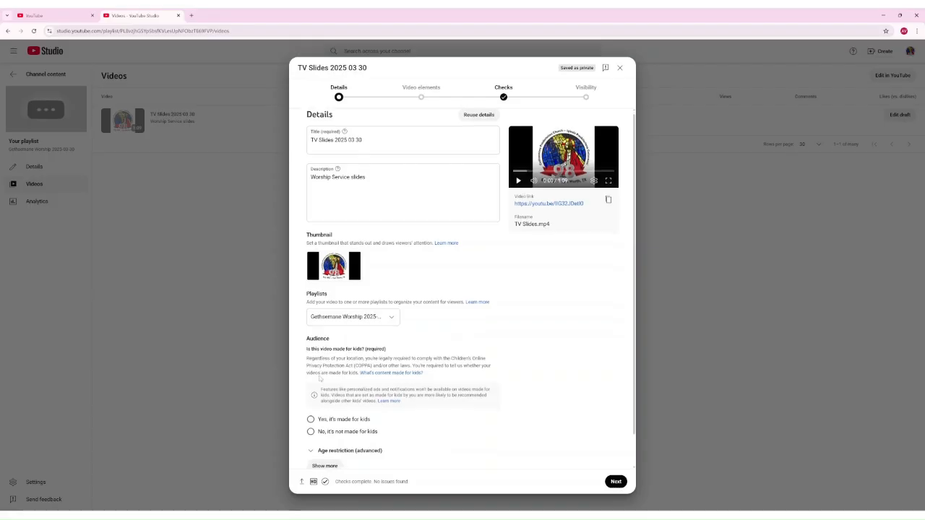
{"action": "scroll", "coordinate": [321, 376], "scroll_direction": "down", "scroll_amount": 1}
{"action": "left_click", "coordinate": [311, 398]}
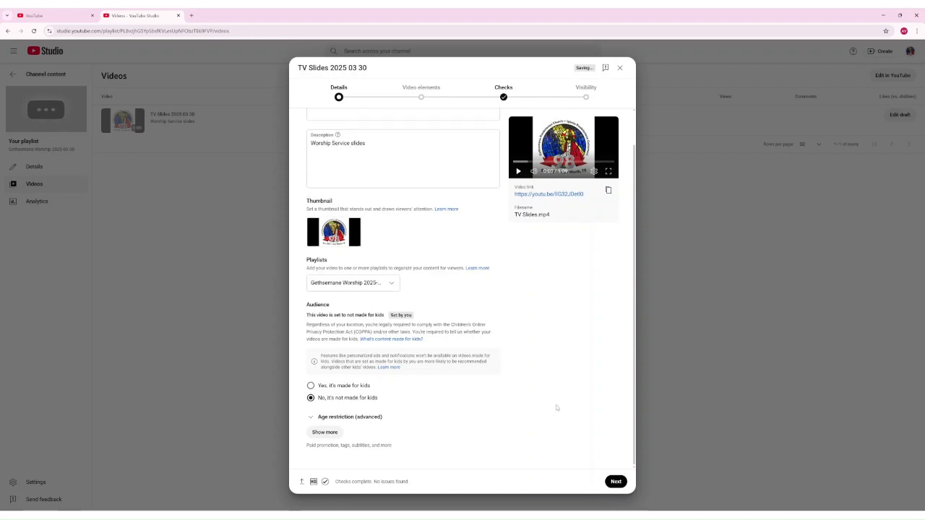
{"action": "scroll", "coordinate": [580, 428], "scroll_direction": "up", "scroll_amount": 1}
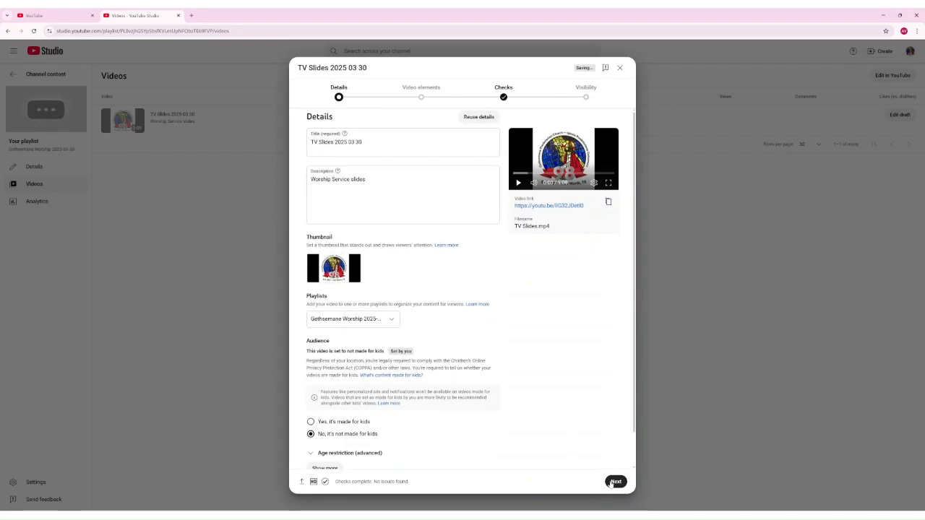
- Publish the video with Public visibility, without adding any video elements, and dismiss the sharing dialog
{"action": "left_click", "coordinate": [615, 482]}
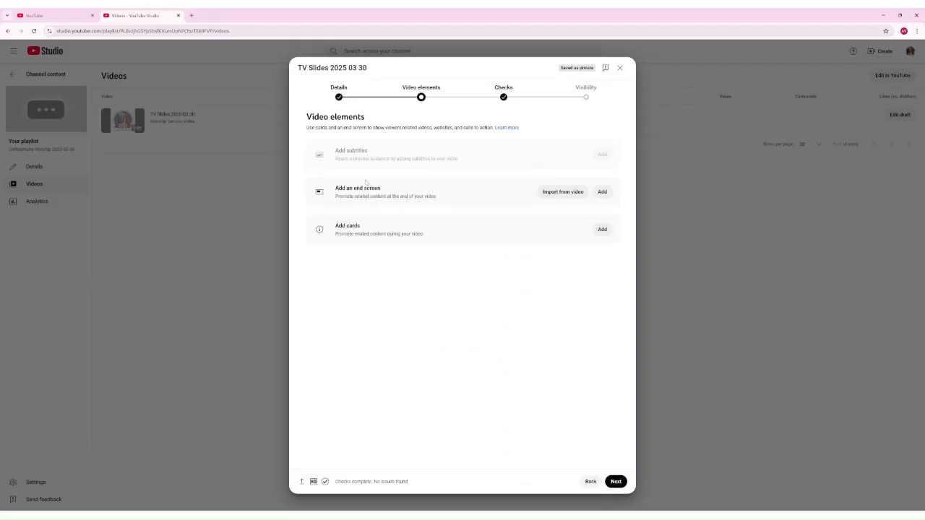
{"action": "left_click", "coordinate": [615, 483]}
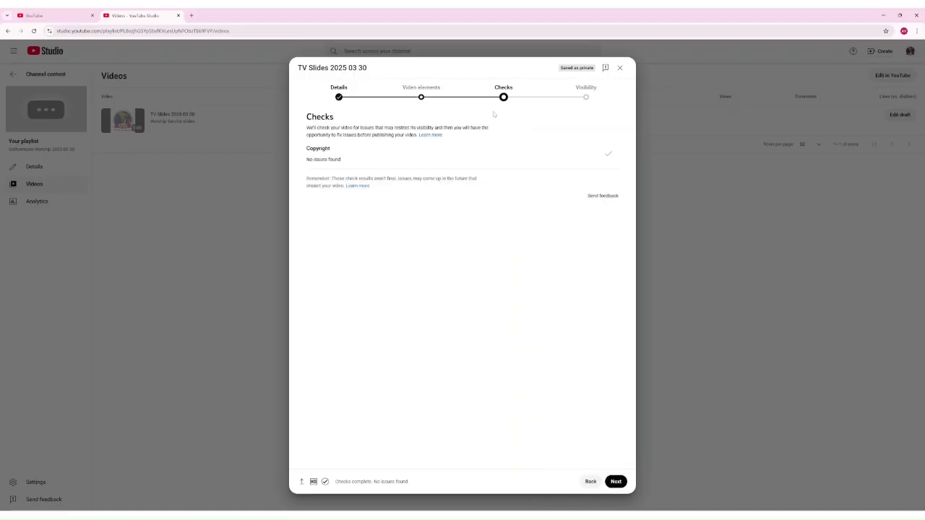
{"action": "left_click", "coordinate": [616, 481]}
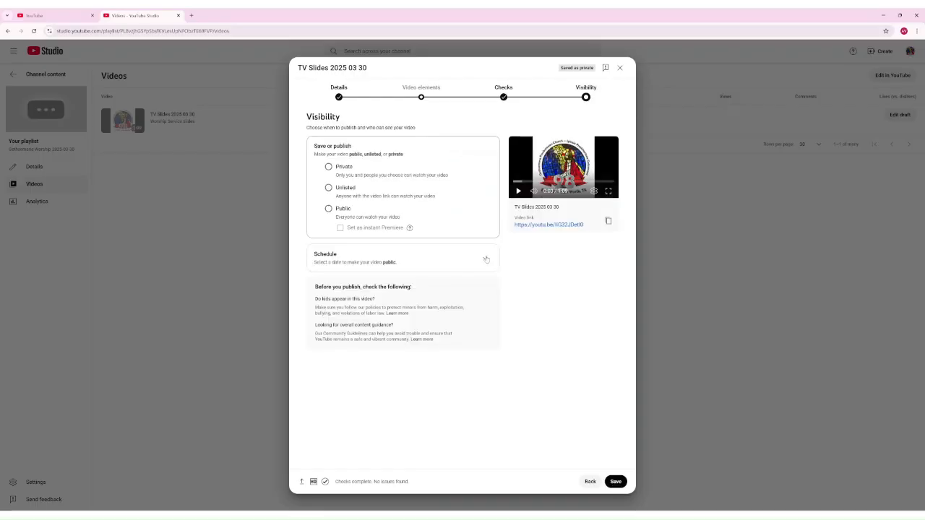
{"action": "left_click", "coordinate": [328, 209]}
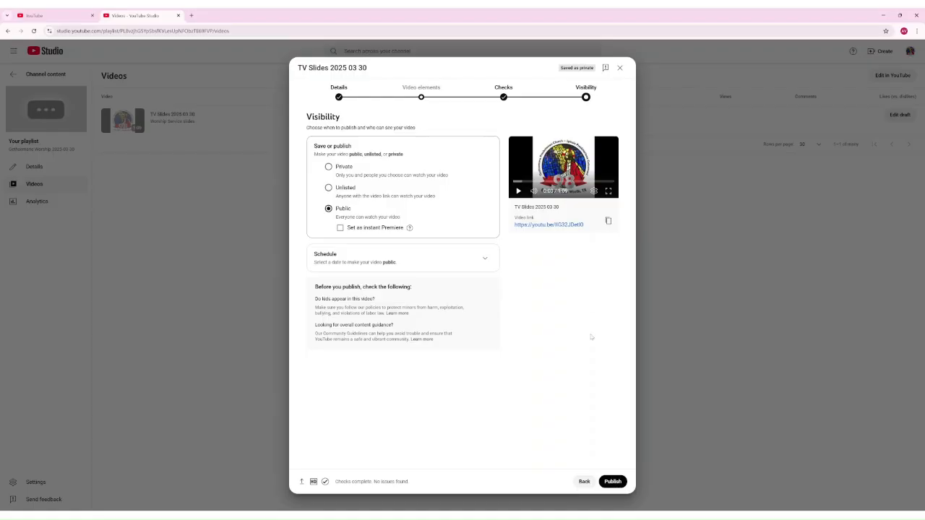
{"action": "left_click", "coordinate": [611, 482]}
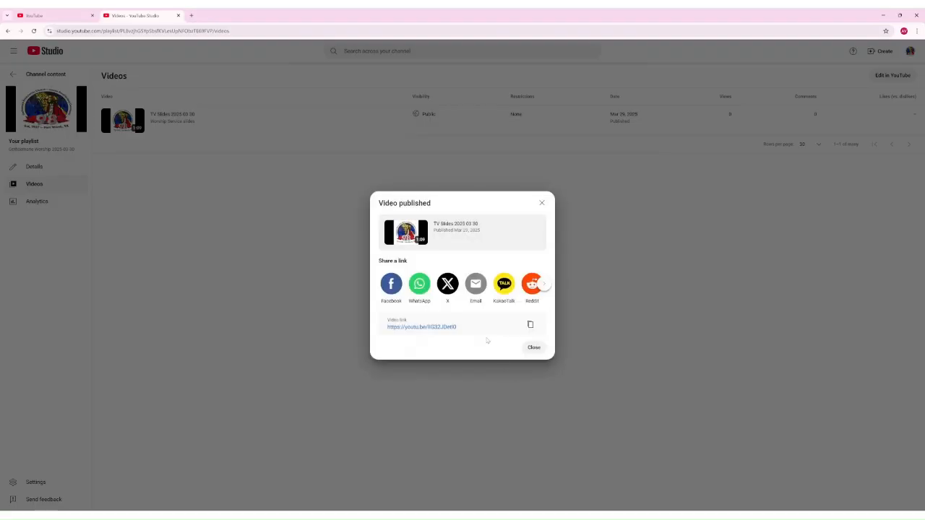
{"action": "left_click", "coordinate": [533, 348]}
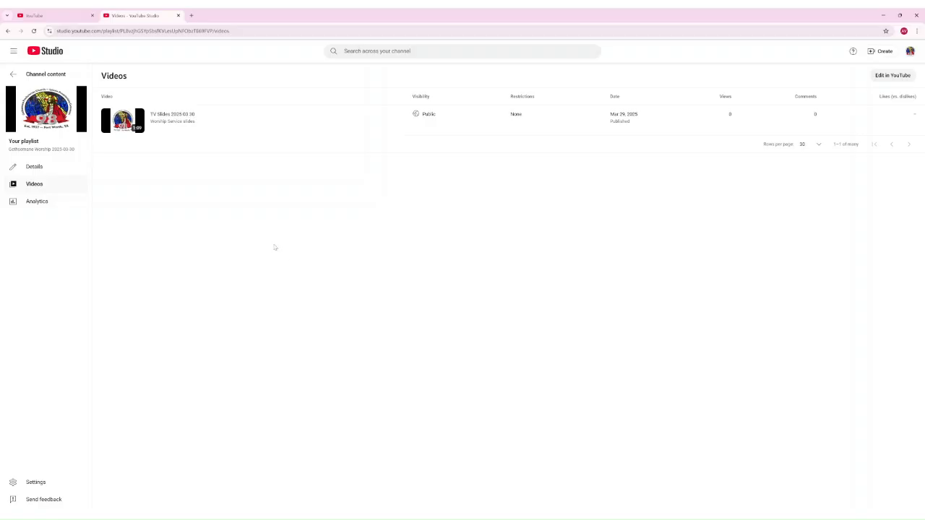